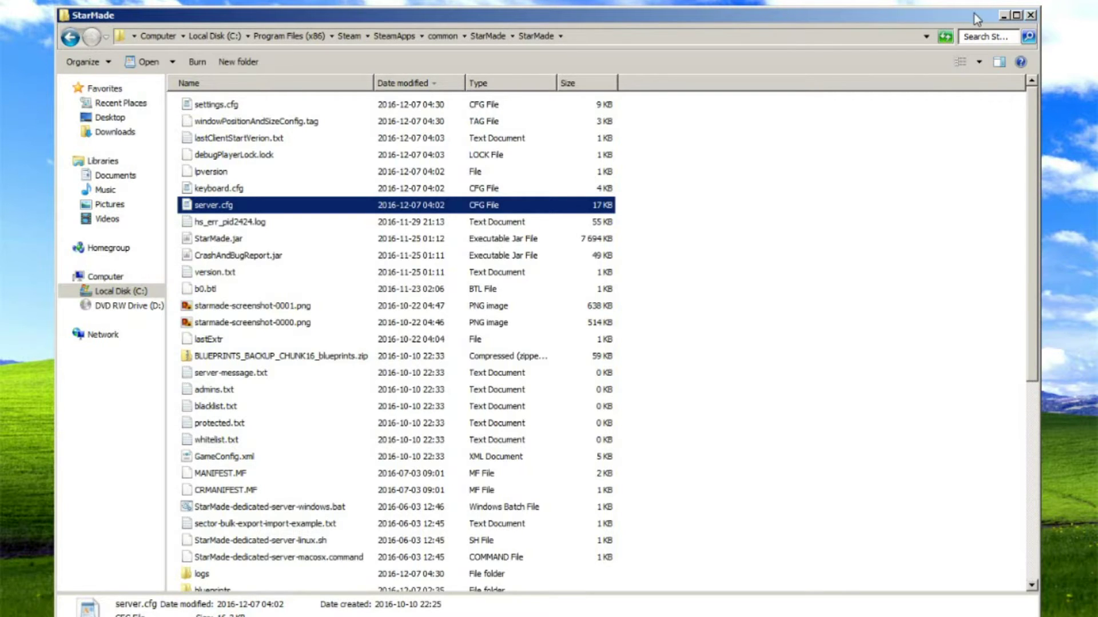
mouse_move(941, 13)
left_mouse_down()
mouse_move(766, 543)
mouse_move(871, 277)
mouse_move(950, 35)
mouse_move(932, 32)
mouse_move(940, 32)
left_mouse_up()
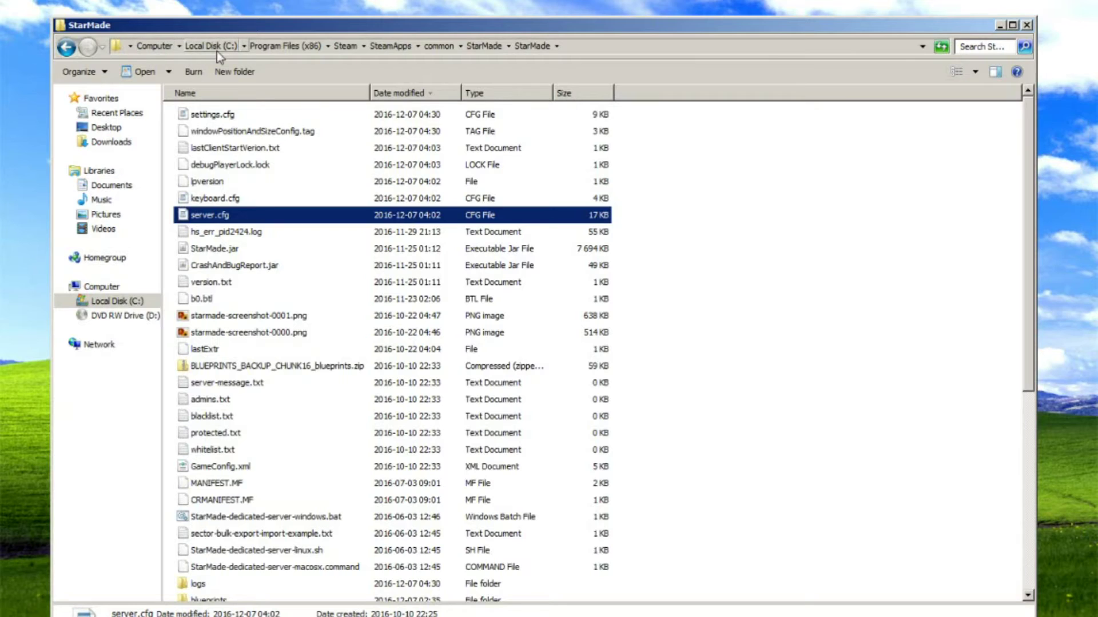
left_click(272, 47)
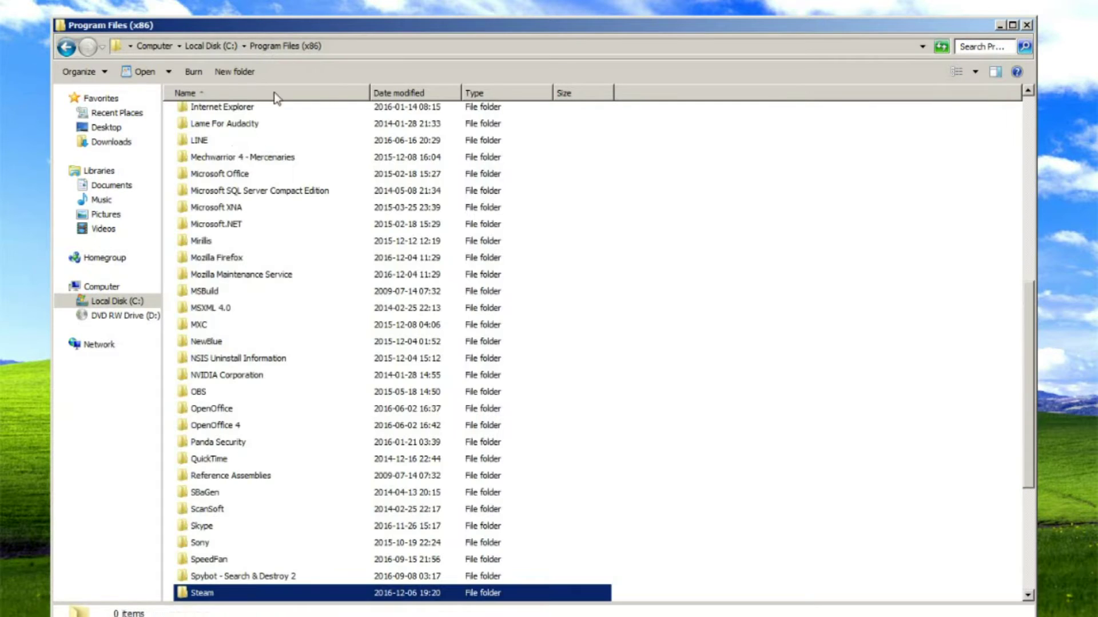
double_click(218, 595)
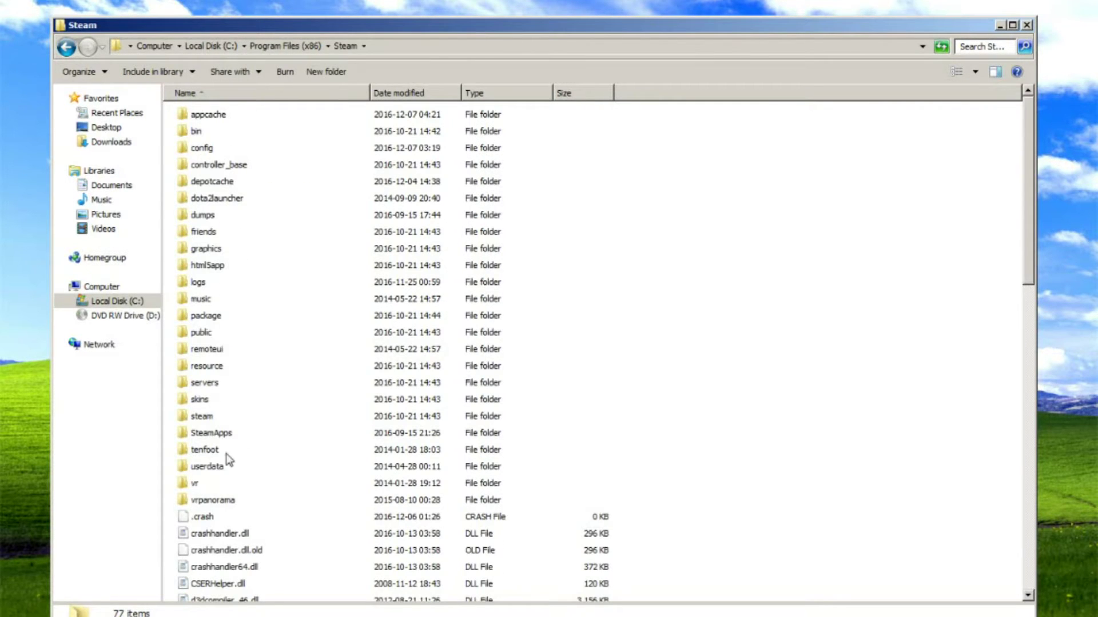
double_click(208, 417)
key("BackSpace")
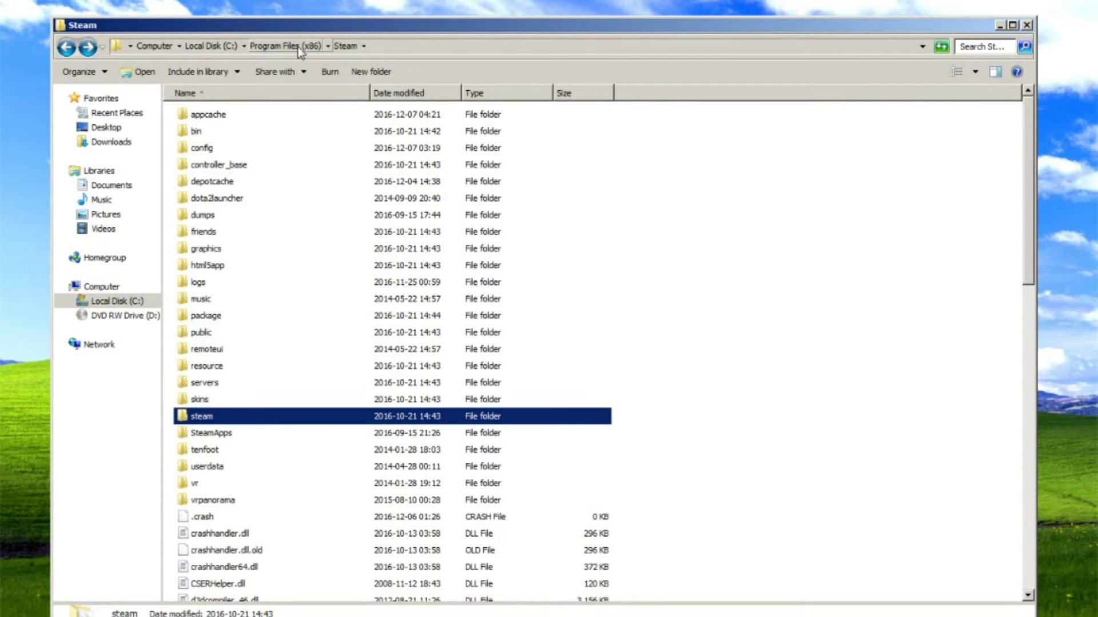
double_click(199, 432)
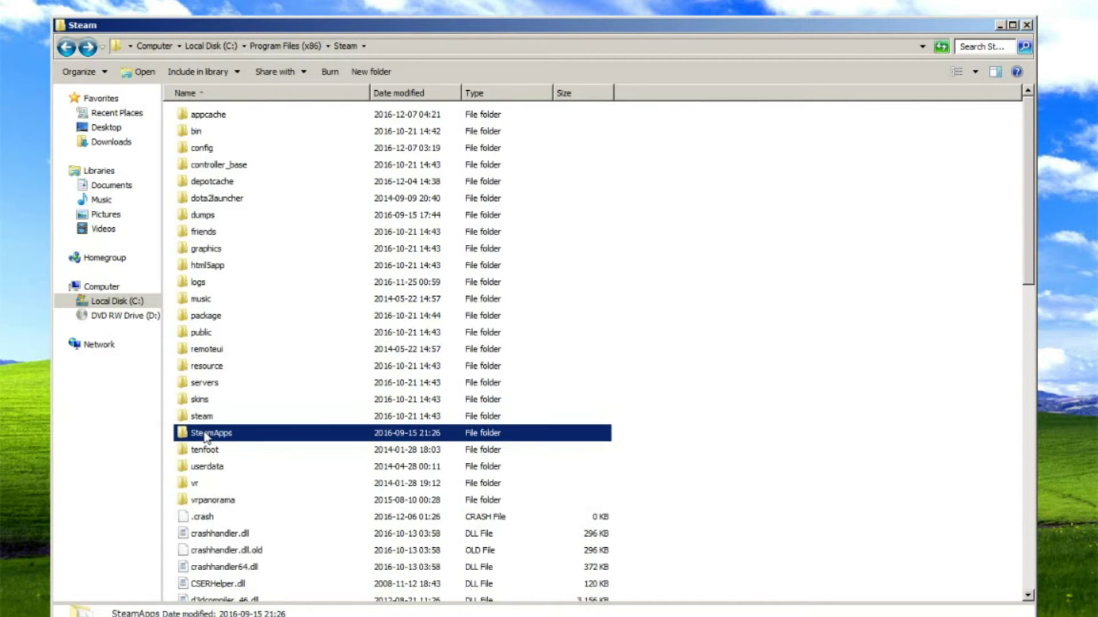
double_click(220, 116)
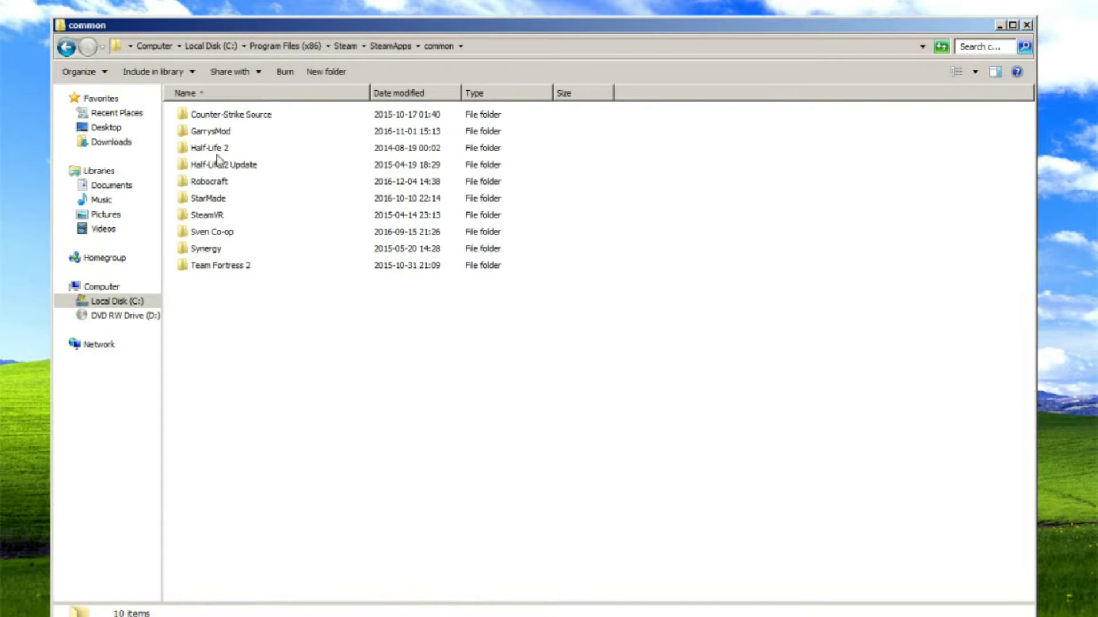
double_click(213, 201)
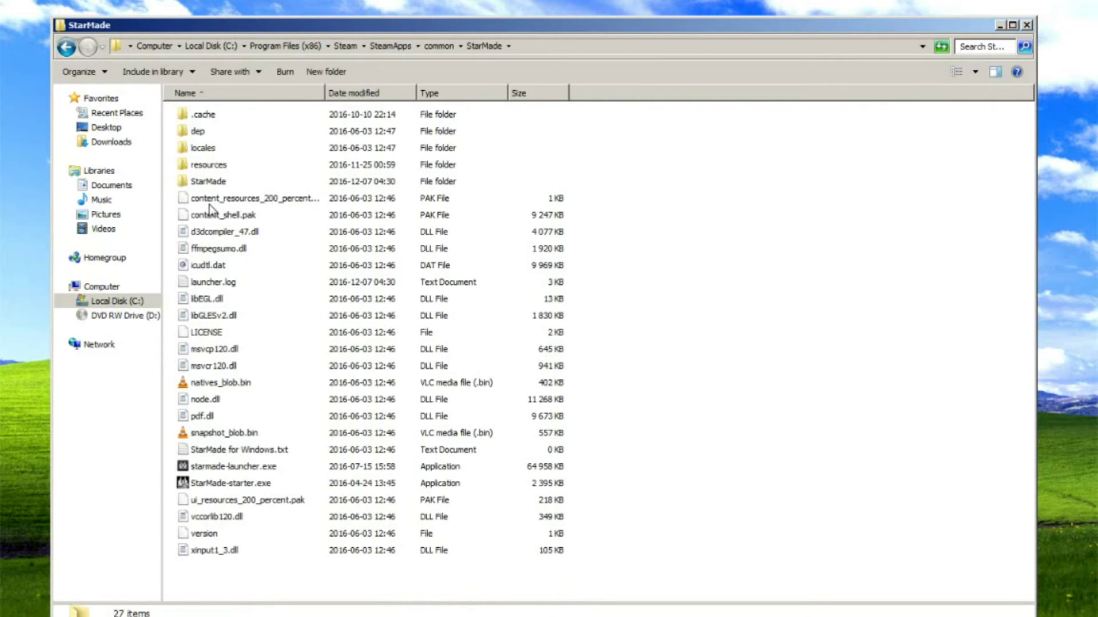
double_click(212, 181)
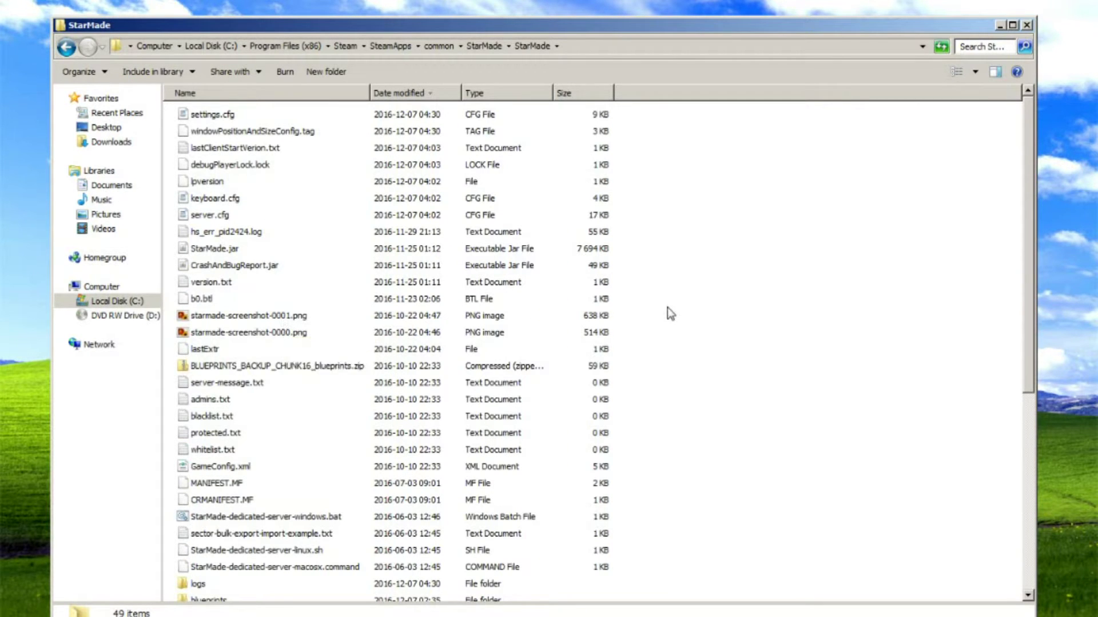
left_click(595, 45)
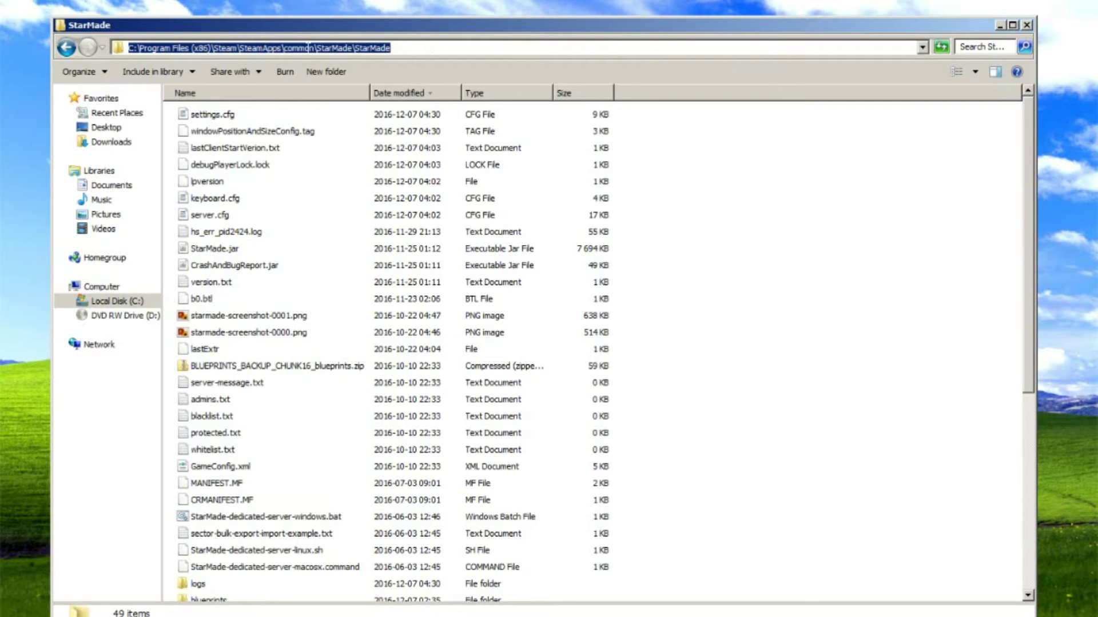
left_click(391, 47)
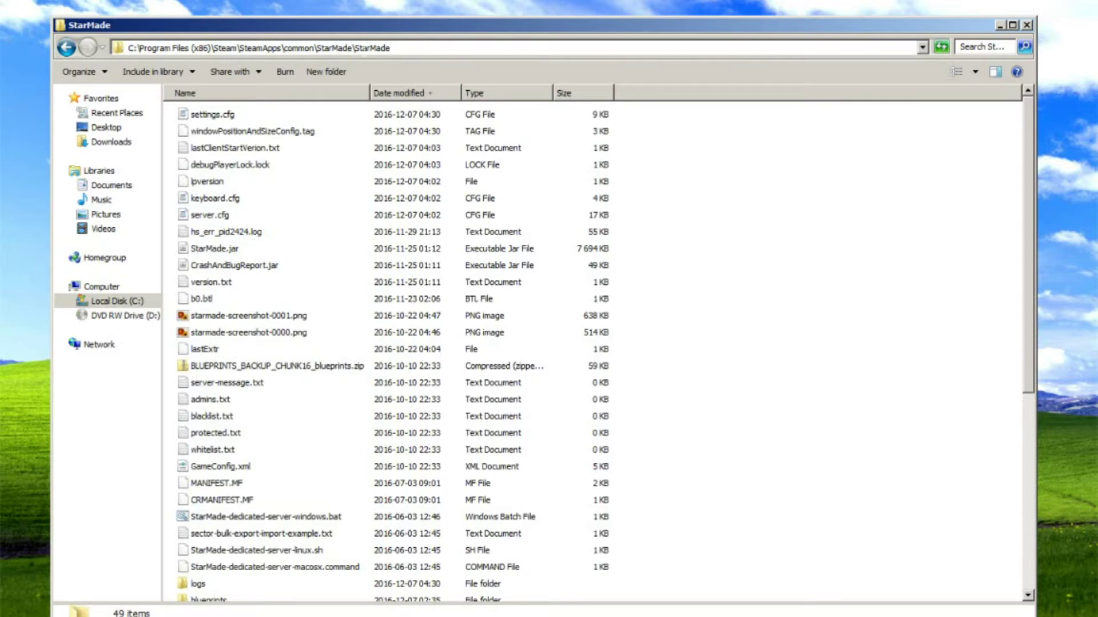
left_click(299, 183)
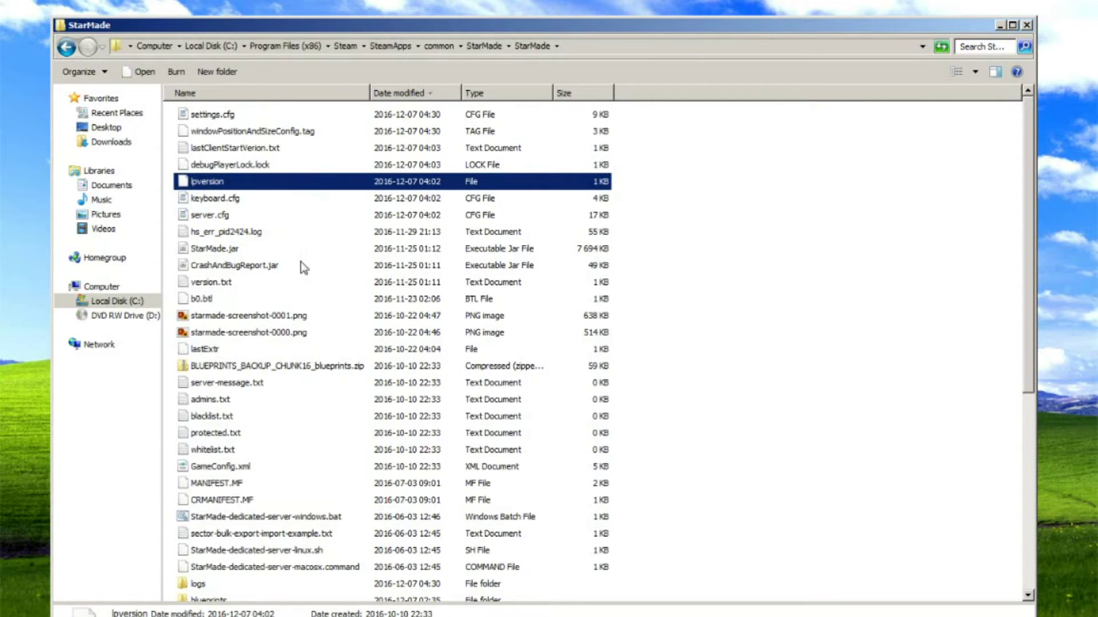
left_click(233, 116)
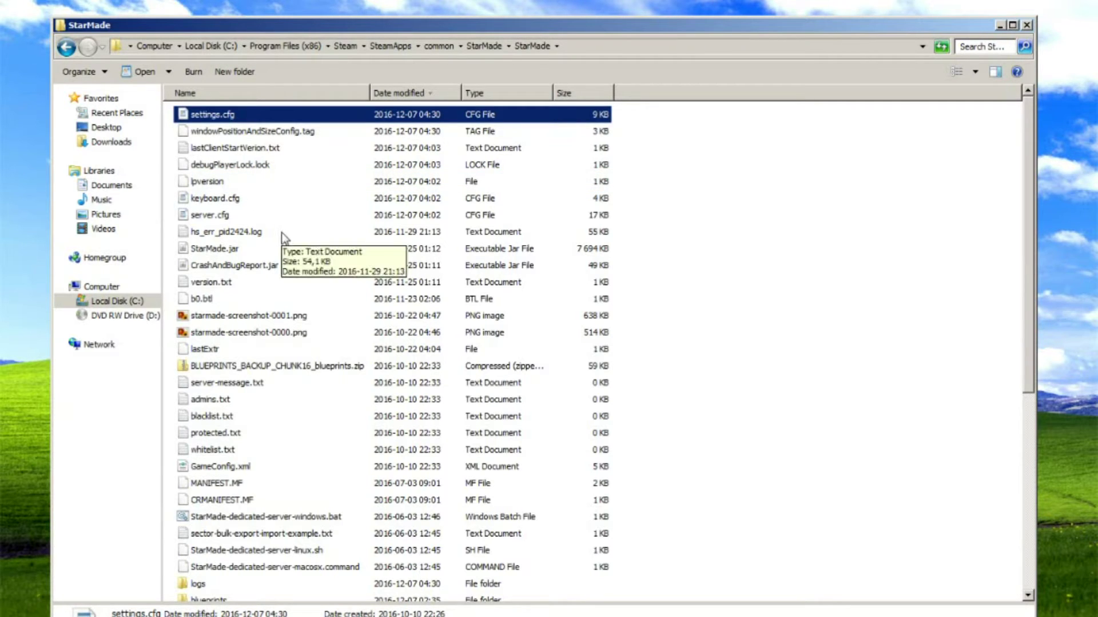
scroll(284, 237, "down", 7)
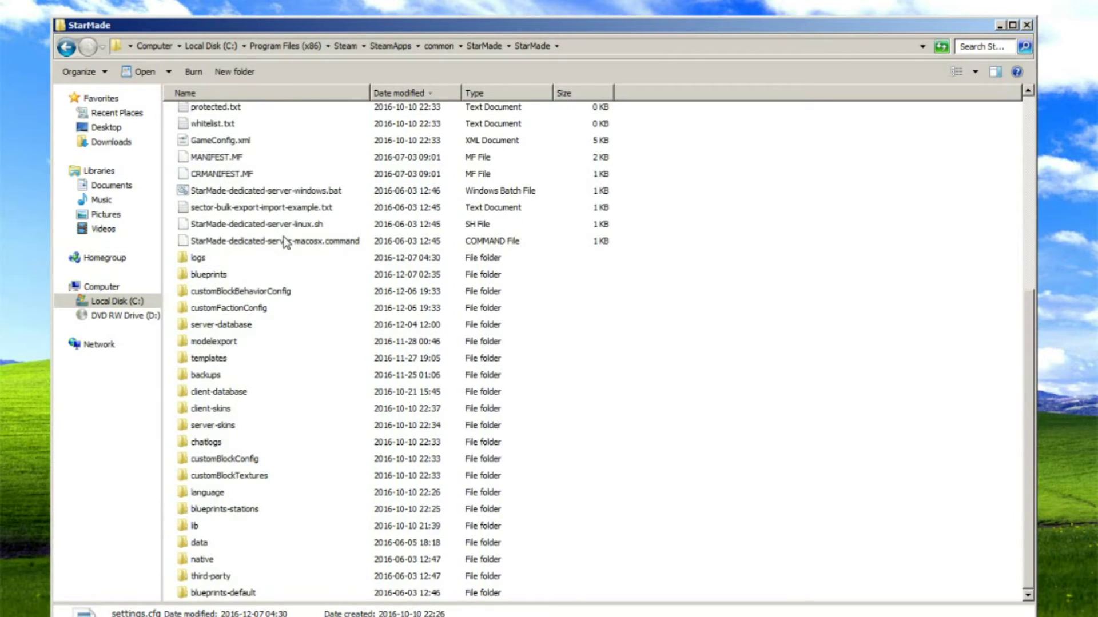
scroll(280, 243, "up", 7)
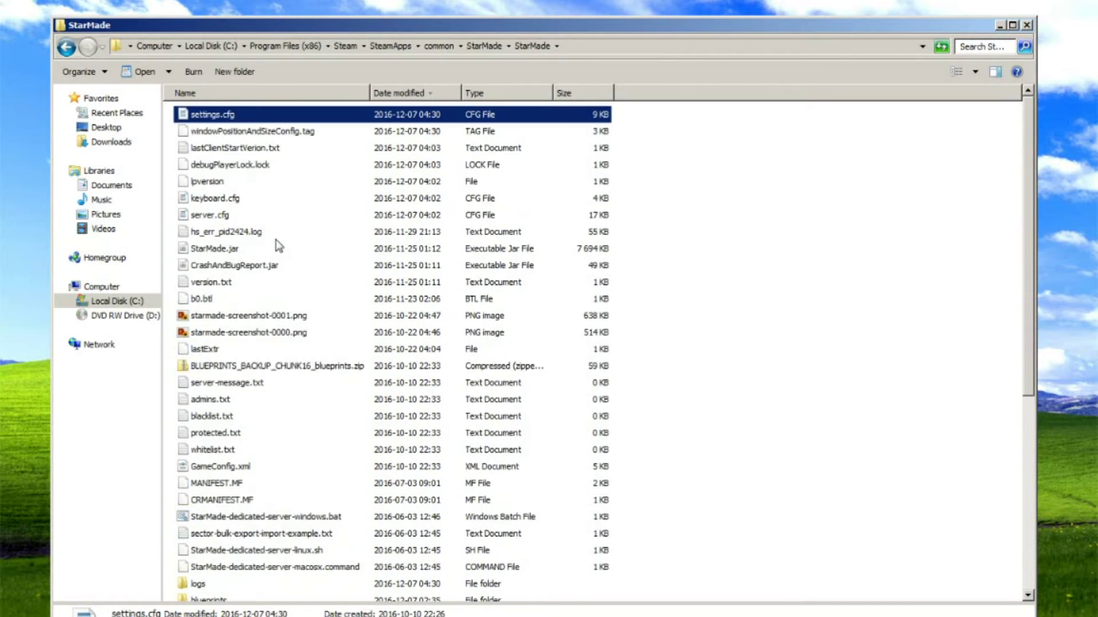
left_click(213, 216)
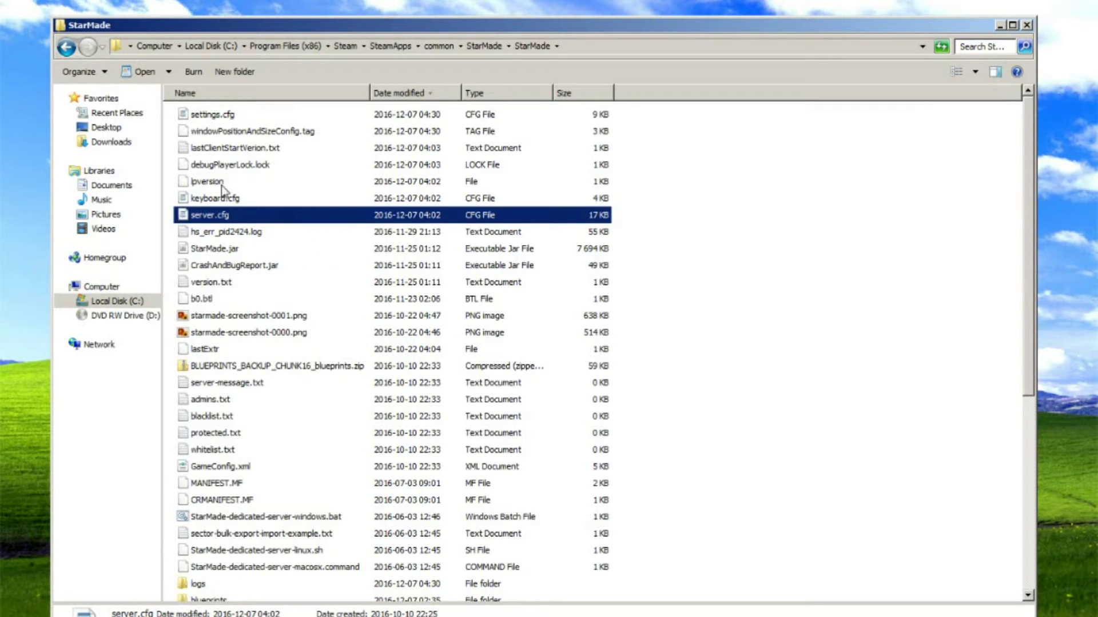
key("Up")
key("Up")
left_click(246, 218)
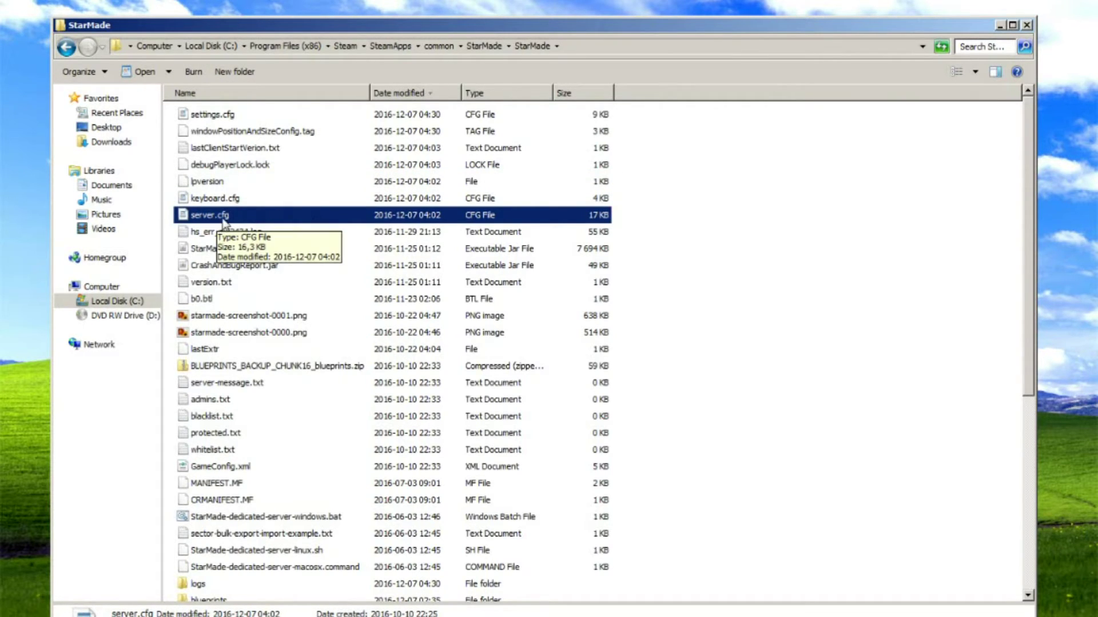
Choose WordPad as the program for opening server.cfg from its context menu.
double_click(279, 215)
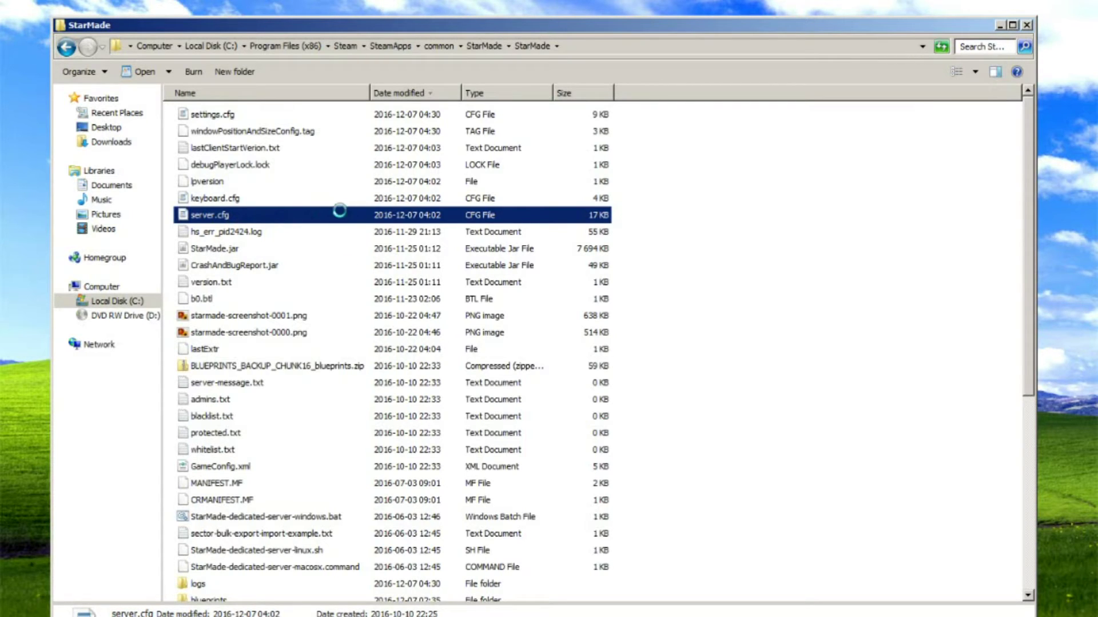
key("shift+F10")
left_click(804, 215)
right_click(246, 214)
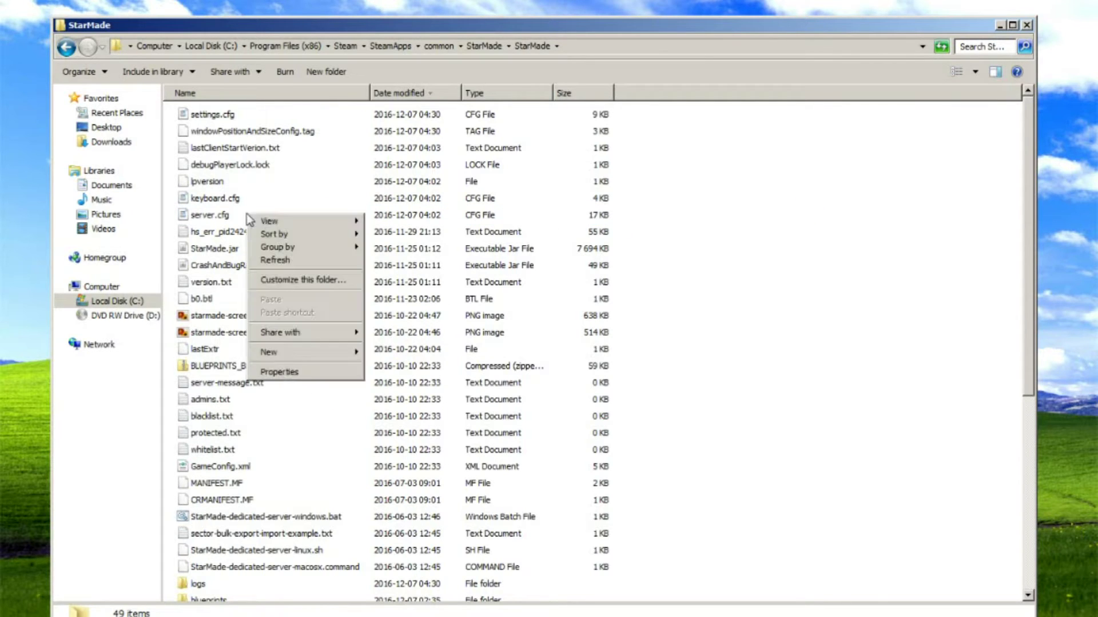
left_click(246, 216)
right_click(246, 217)
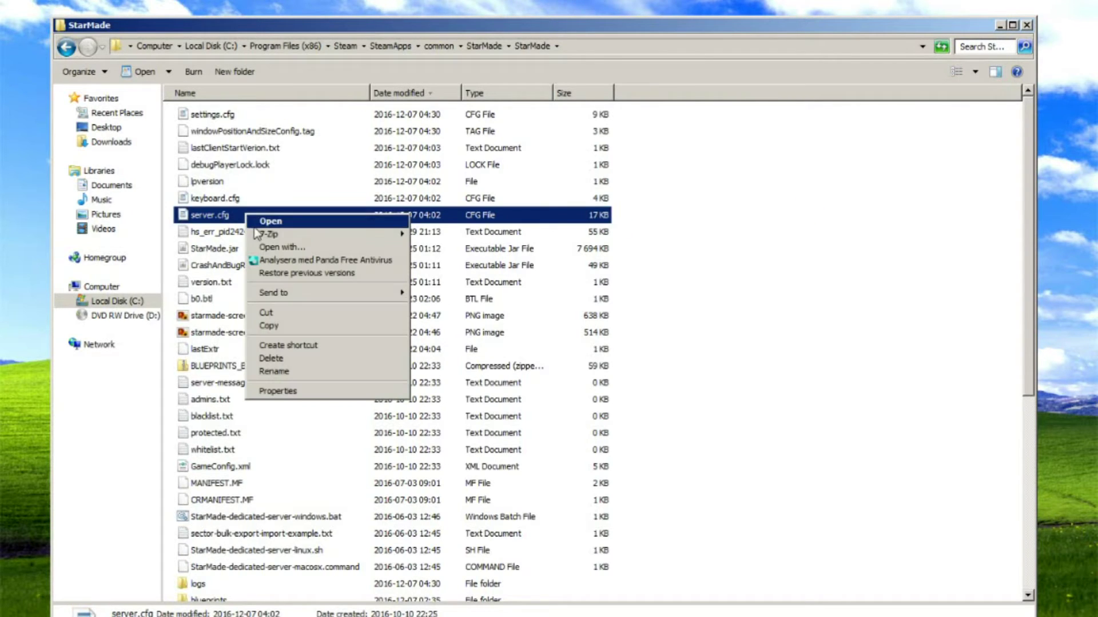
left_click(321, 248)
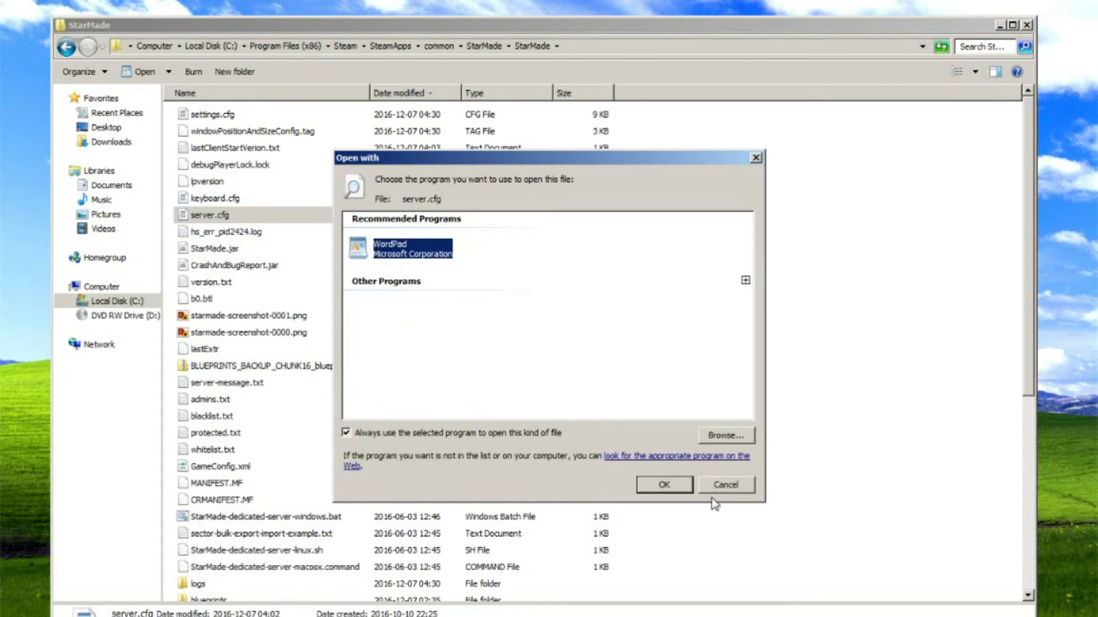
left_click(666, 486)
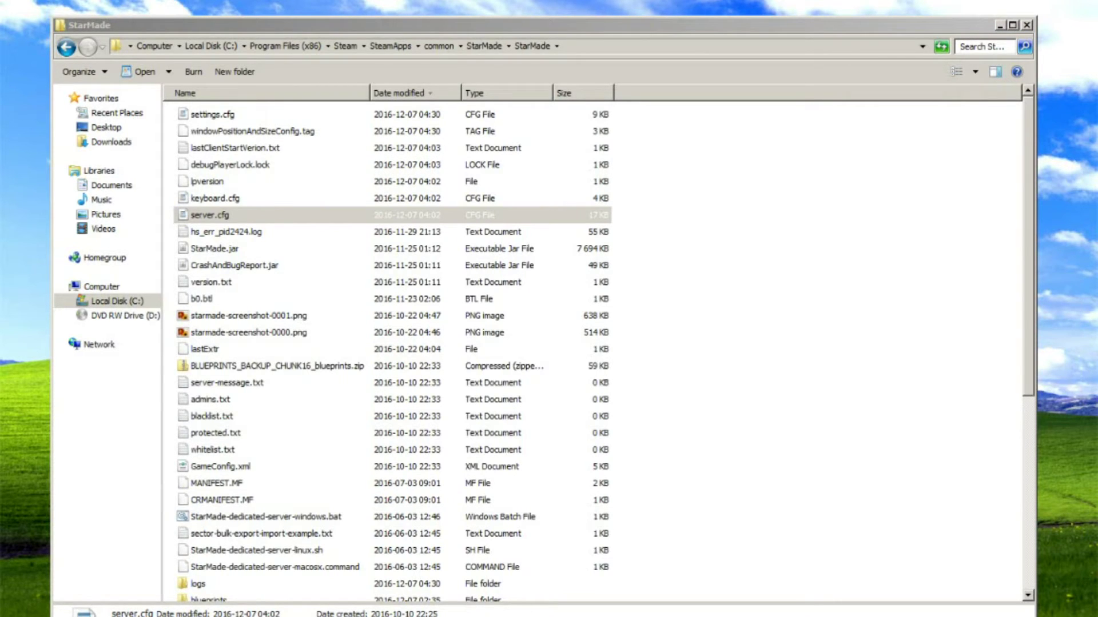
Close Task Manager and open the selected server.cfg in WordPad.
key("ctrl+shift+Escape")
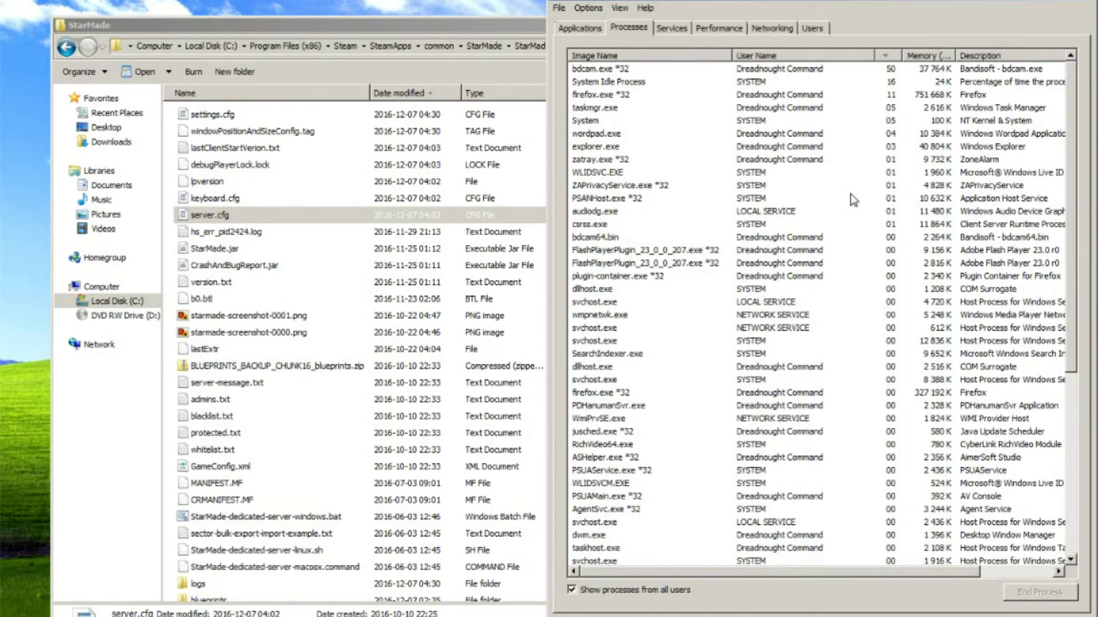
left_click(1065, 3)
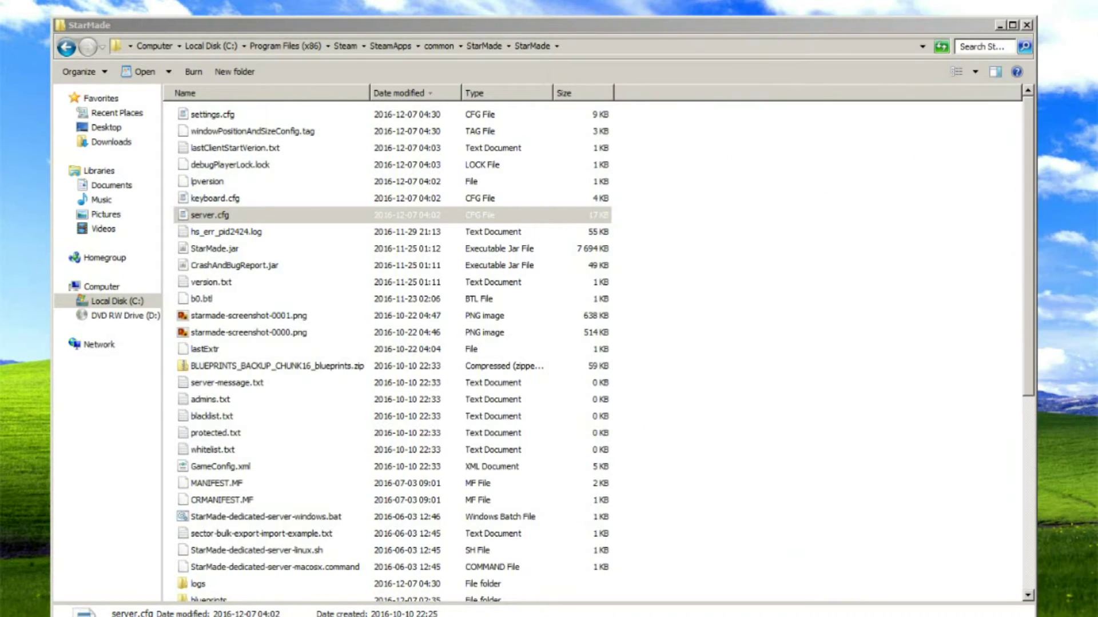
key("Return")
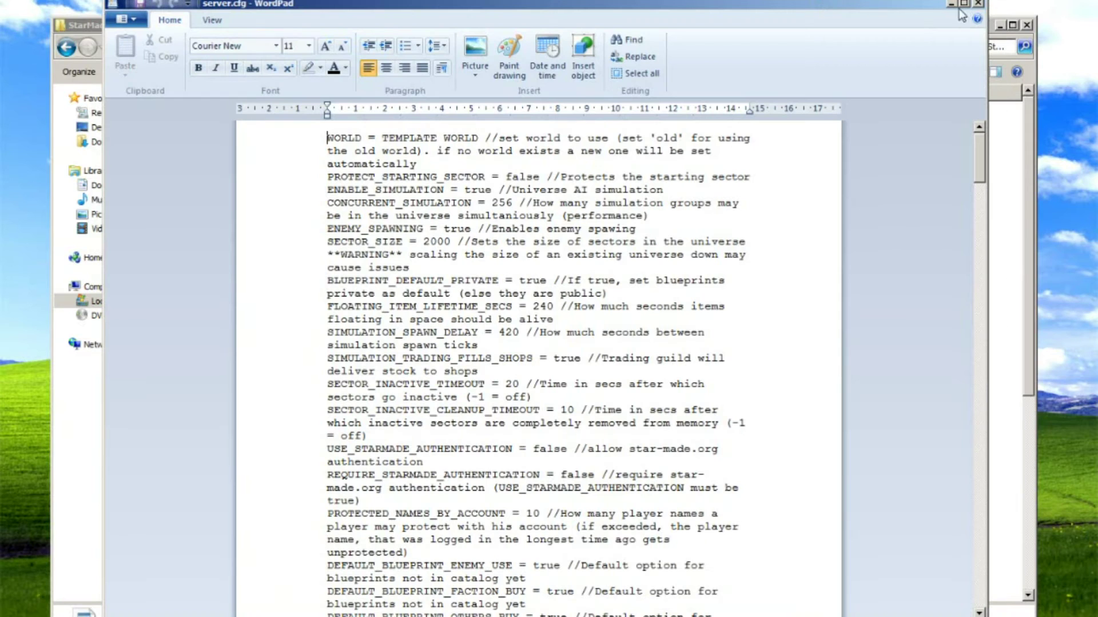
Move the WordPad window down and maximize it to full screen.
left_click_drag(910, 7, 916, 112)
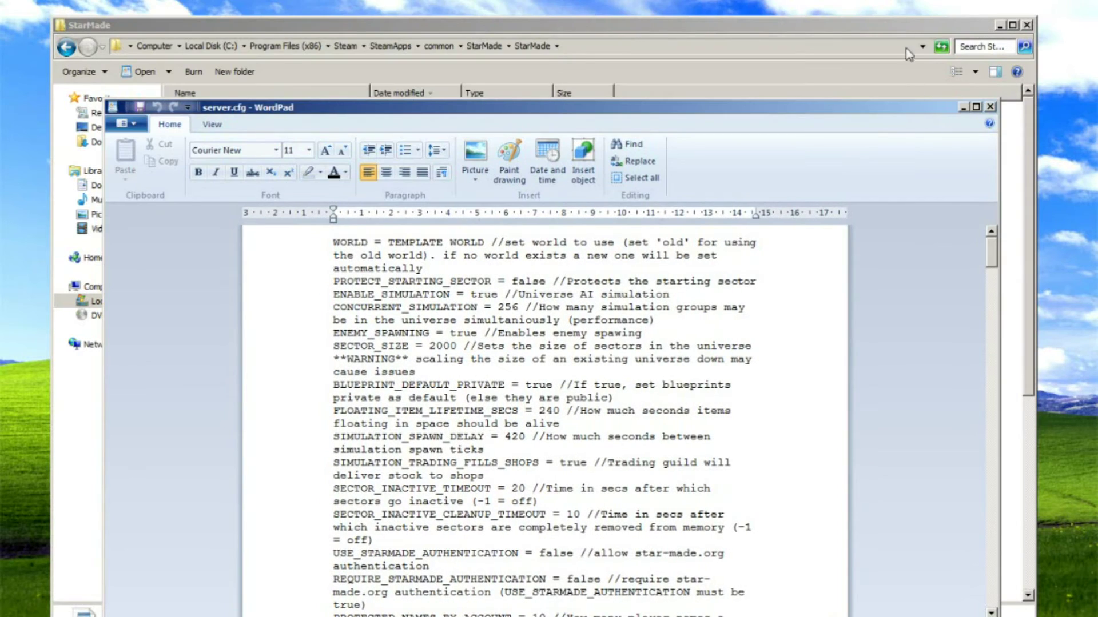
left_click(976, 107)
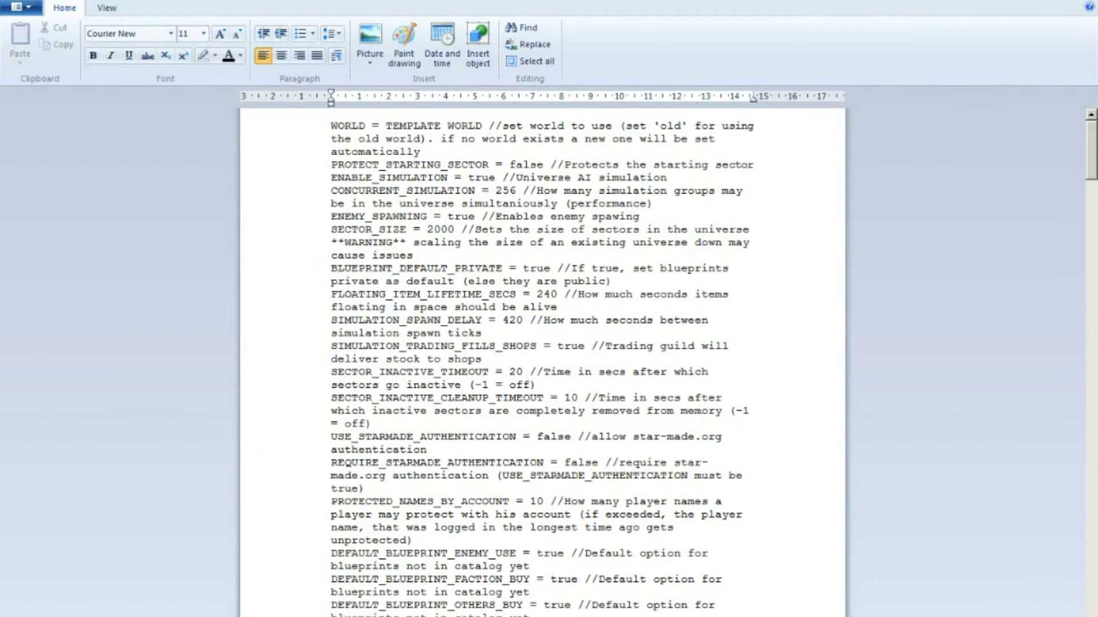
left_click_drag(1090, 143, 1084, 114)
Inspect the SECTOR_SIZE value 2000 and nearby lines, then bring up Find.
left_click(427, 229)
key("shift+Right")
key("shift+Right")
key("shift+Right")
key("shift+Right")
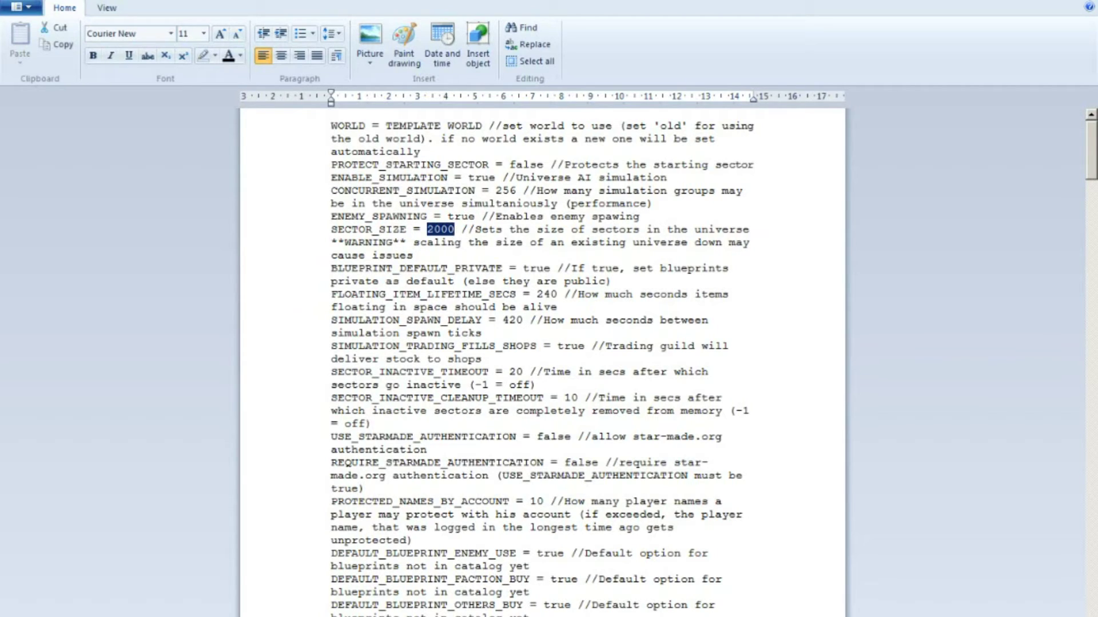
left_click(441, 229)
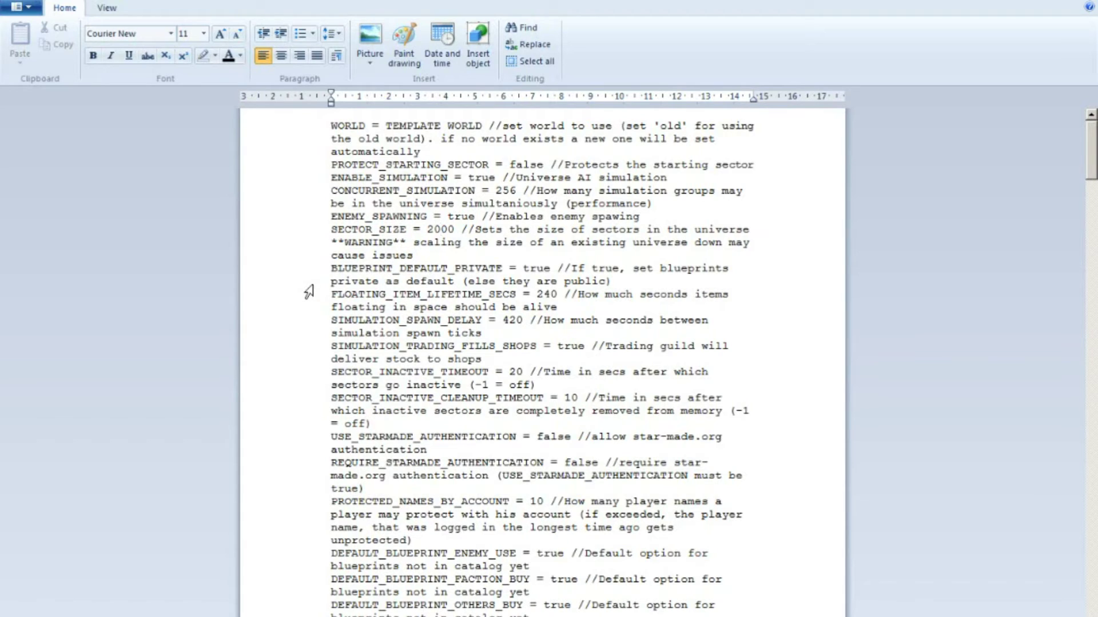
left_click(225, 255)
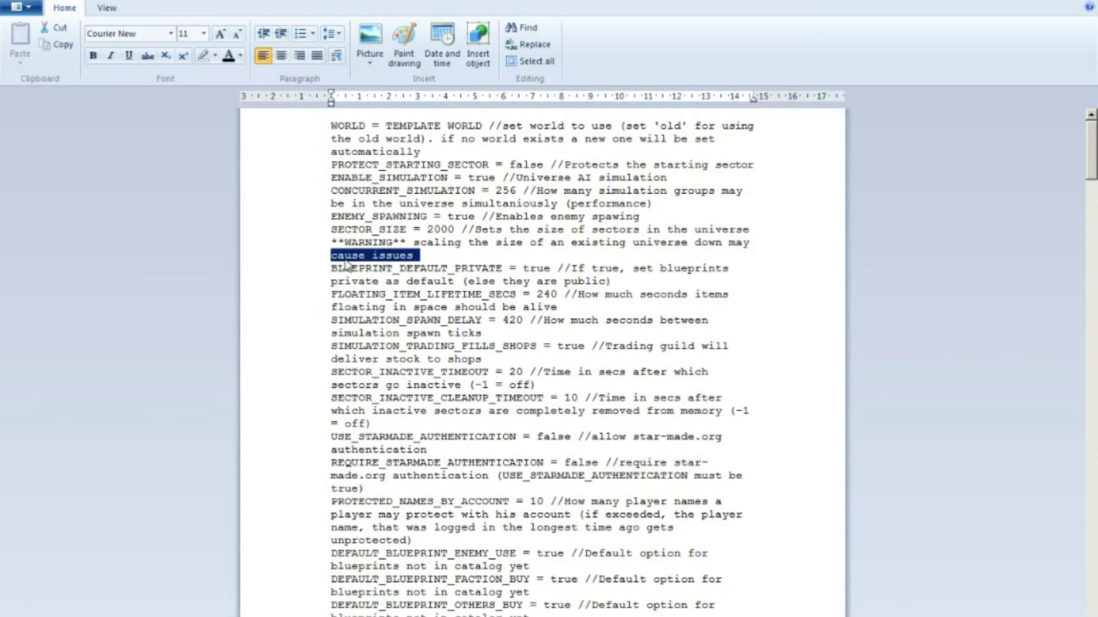
left_click(366, 268)
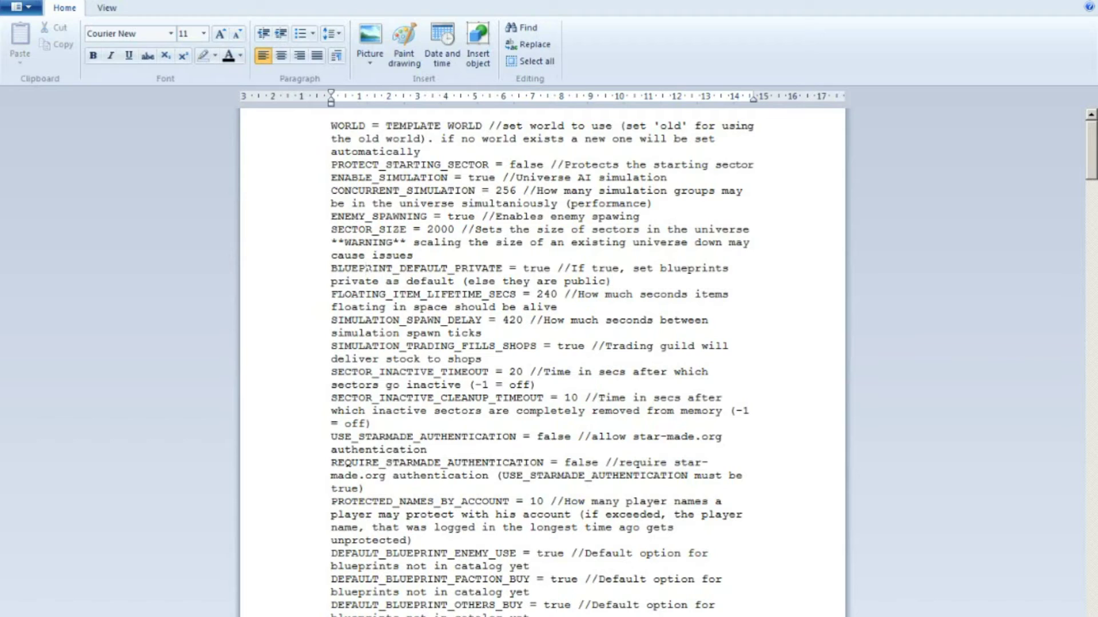
key("ctrl+f")
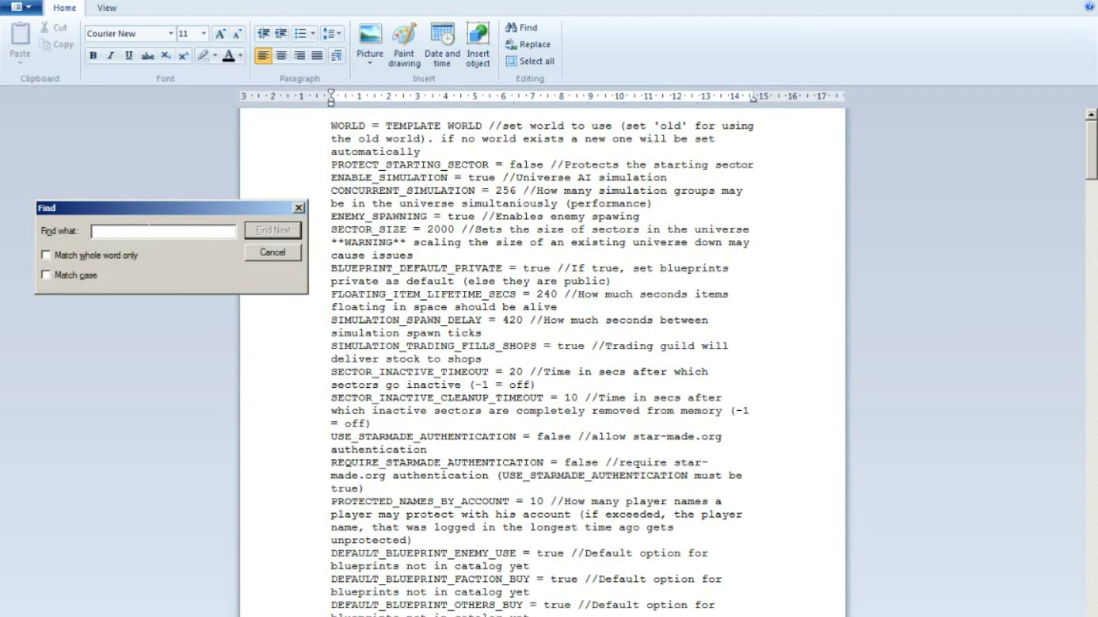
Search for 'build' until ALLOW_UPLOAD_FROM_LOCAL_BLUEPRINTS is reached, then close Find.
type("bluild")
key("BackSpace")
key("BackSpace")
key("BackSpace")
key("BackSpace")
key("BackSpace")
key("BackSpace")
type("build")
key("Return")
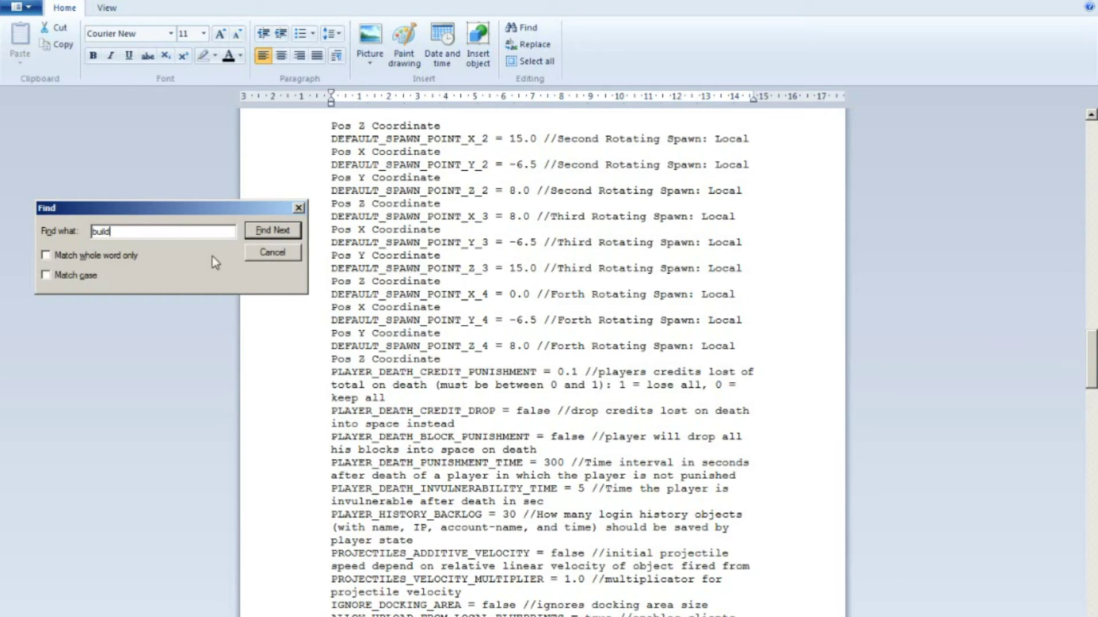
key("Return")
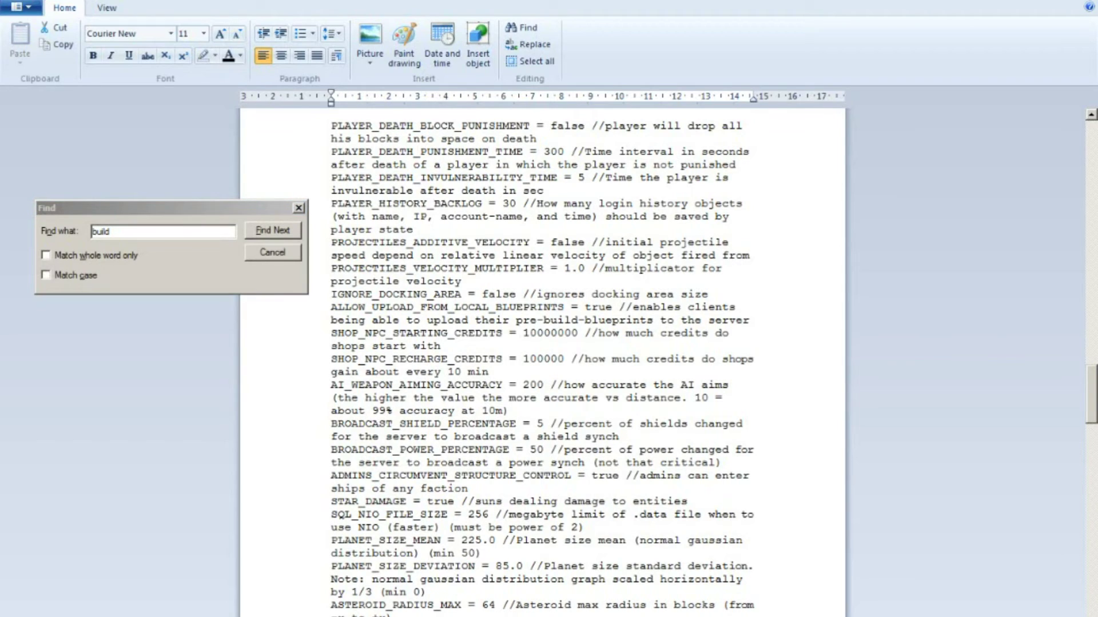
left_click(298, 208)
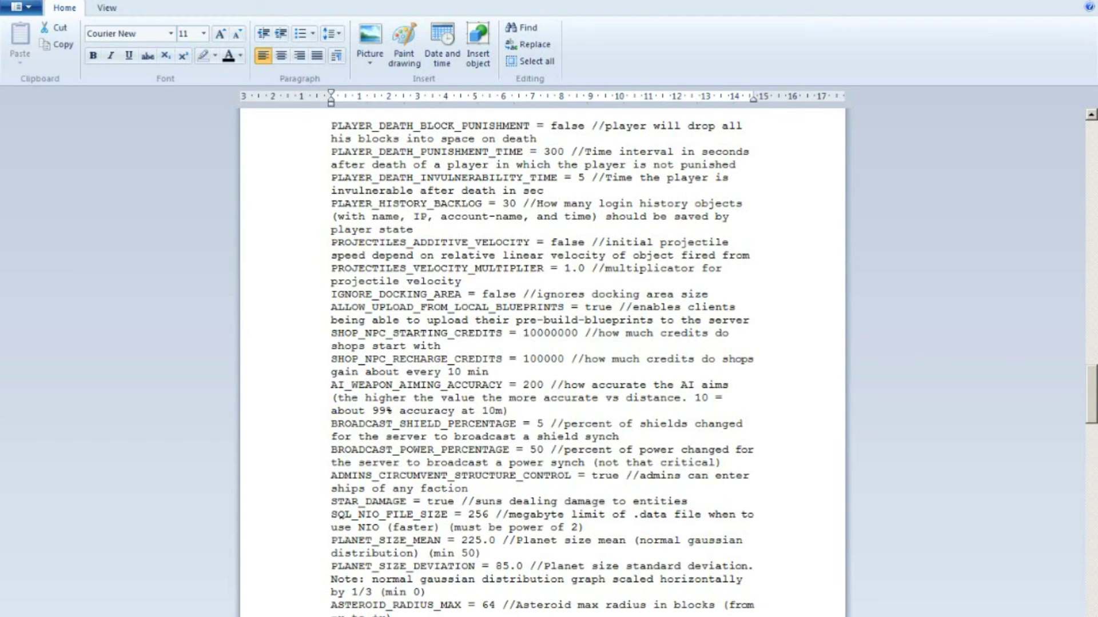
Replace the PLAYER_MAX_BUILD_AREA value with 50, after briefly trying 100.
scroll(542, 366, "down", 14)
scroll(542, 366, "up", 4)
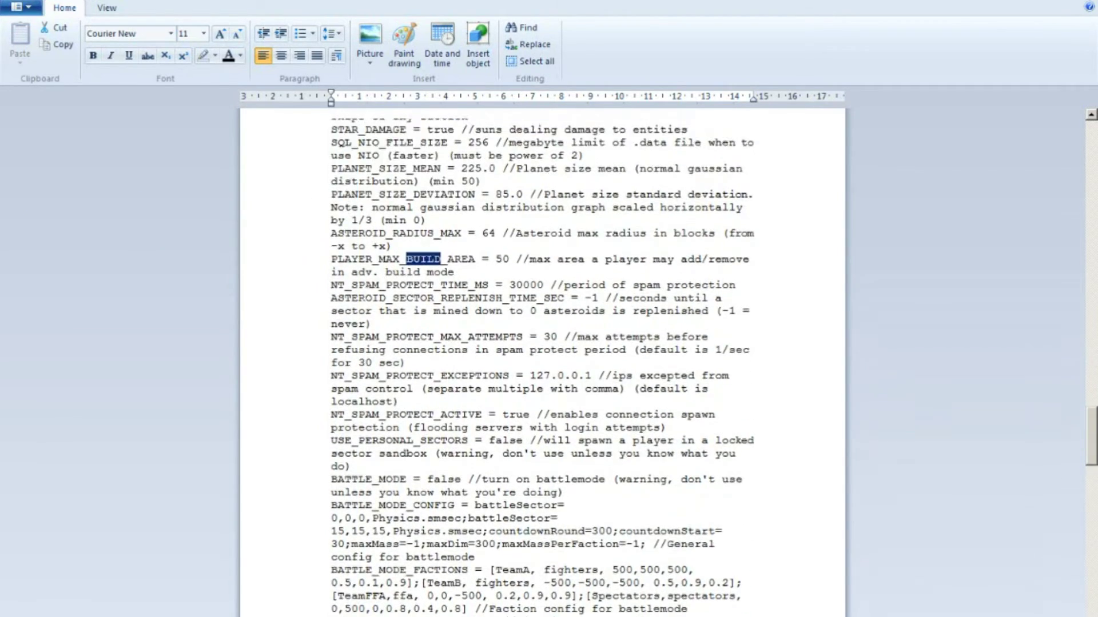
left_click_drag(331, 268, 462, 283)
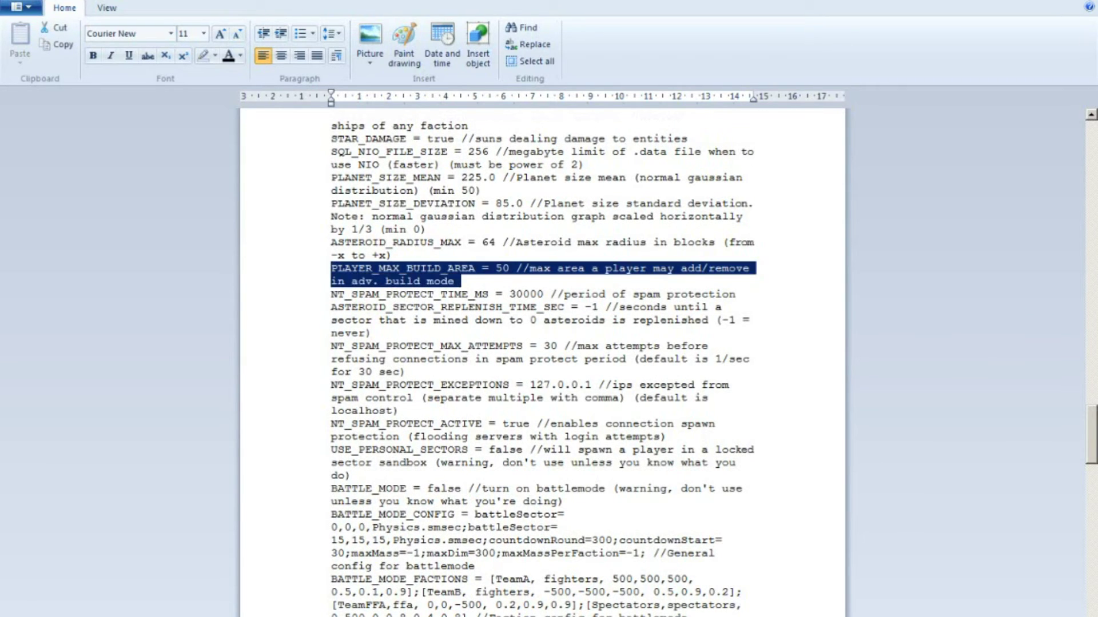
left_click(510, 271)
key("BackSpace")
key("BackSpace")
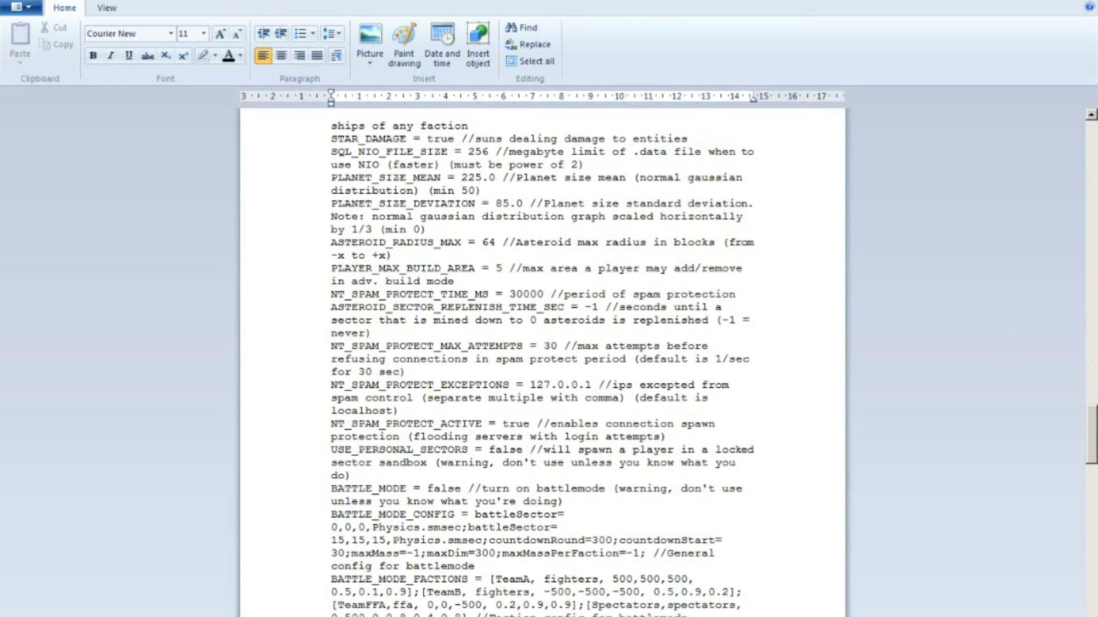
type("100")
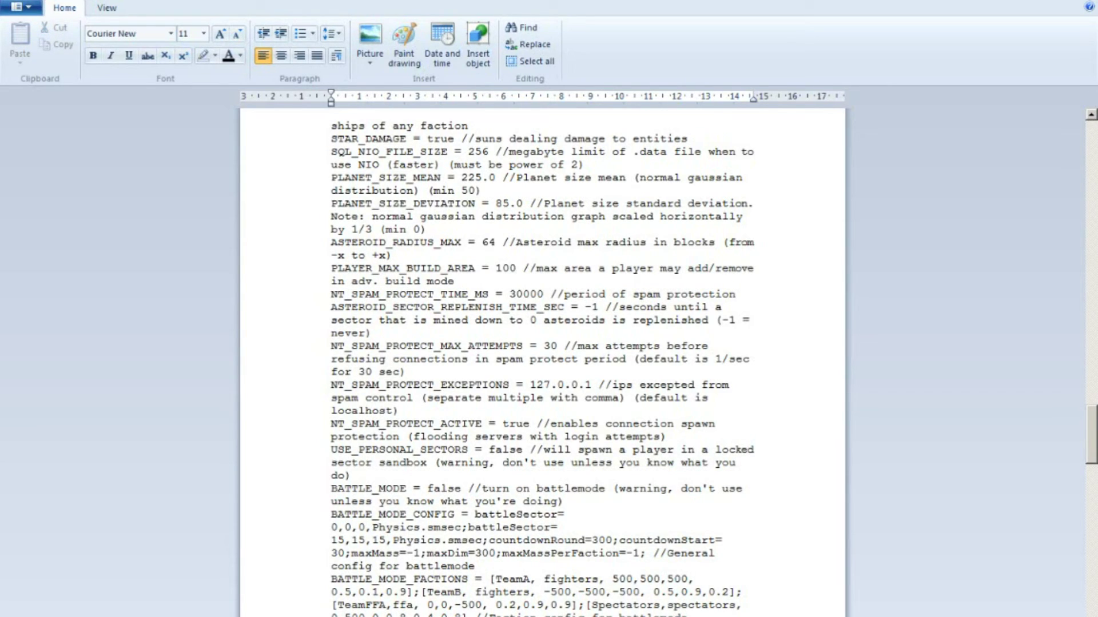
key("BackSpace")
key("BackSpace")
key("BackSpace")
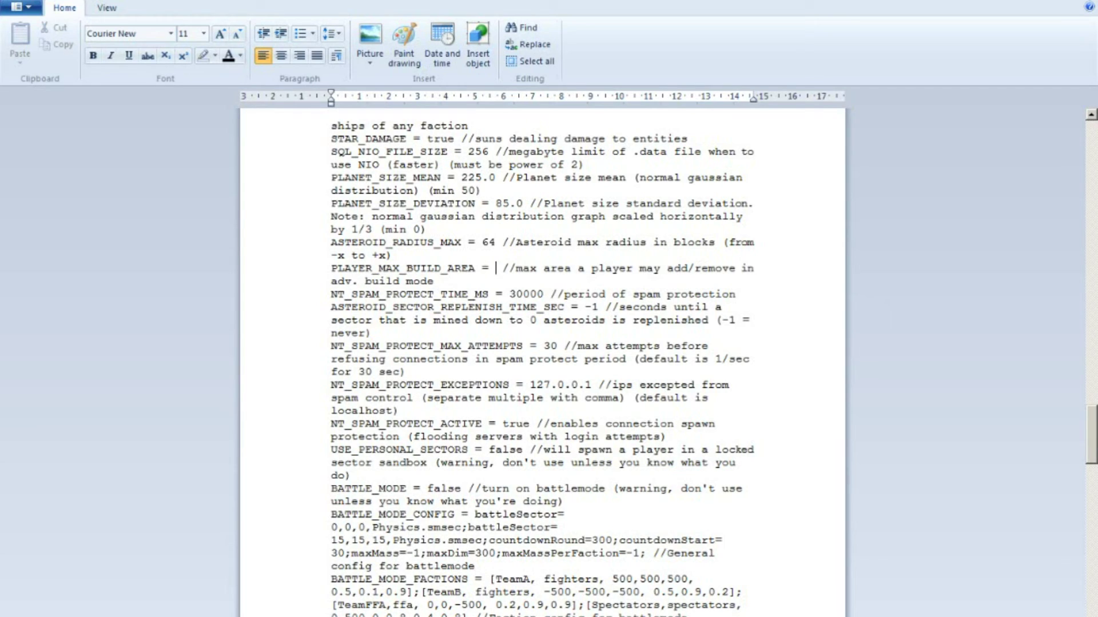
type("50")
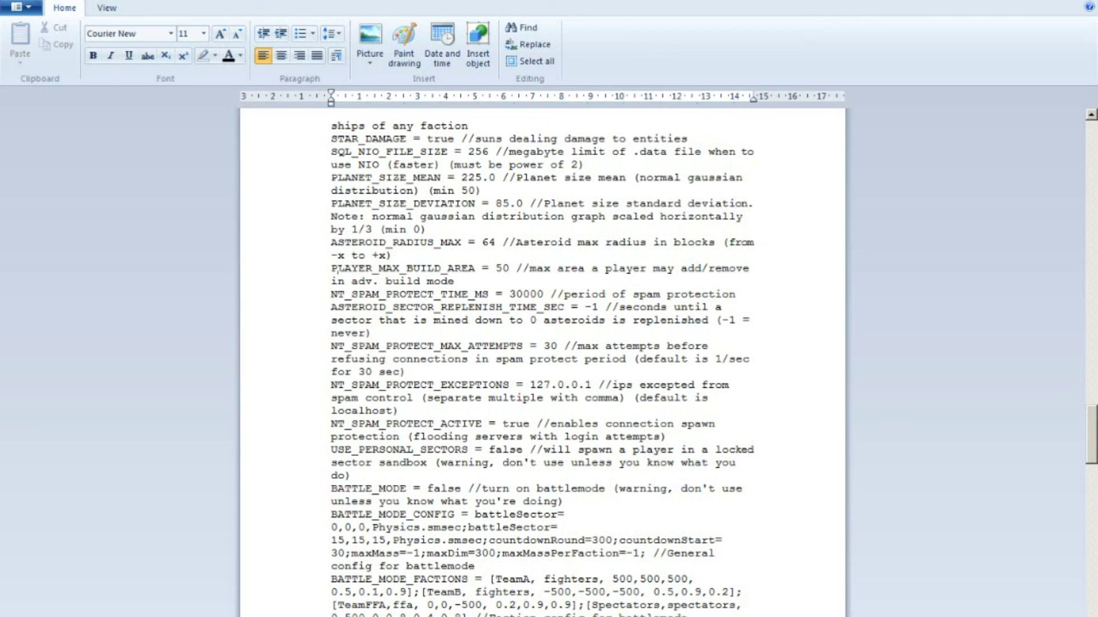
left_click_drag(330, 268, 458, 281)
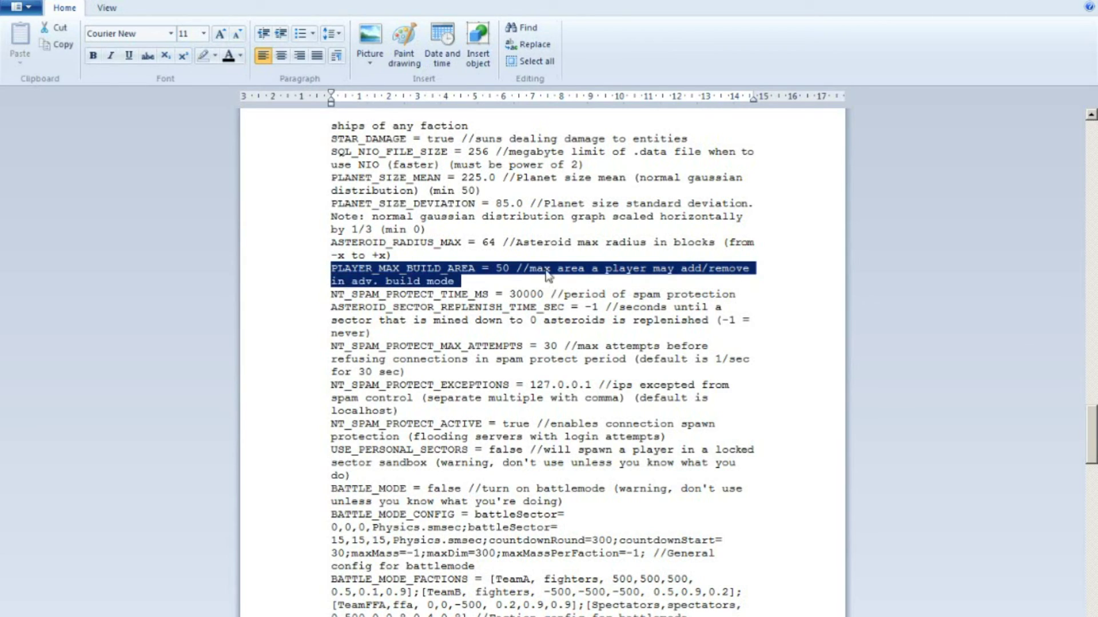
left_click(509, 268)
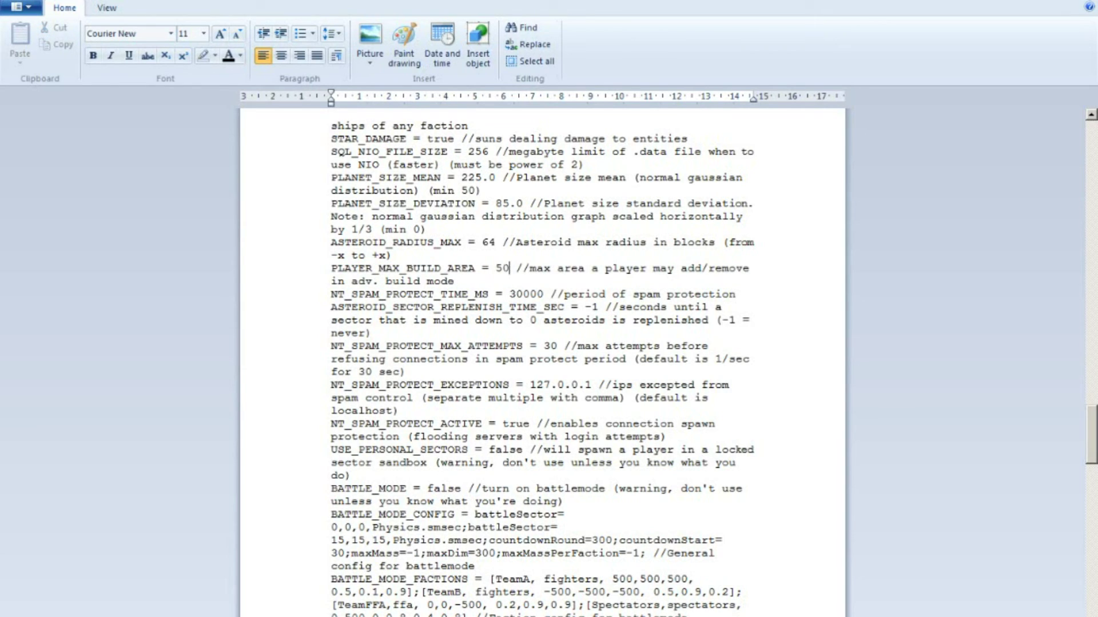
key("shift+Left")
key("shift+Left")
left_click(598, 320)
scroll(599, 320, "down", 7)
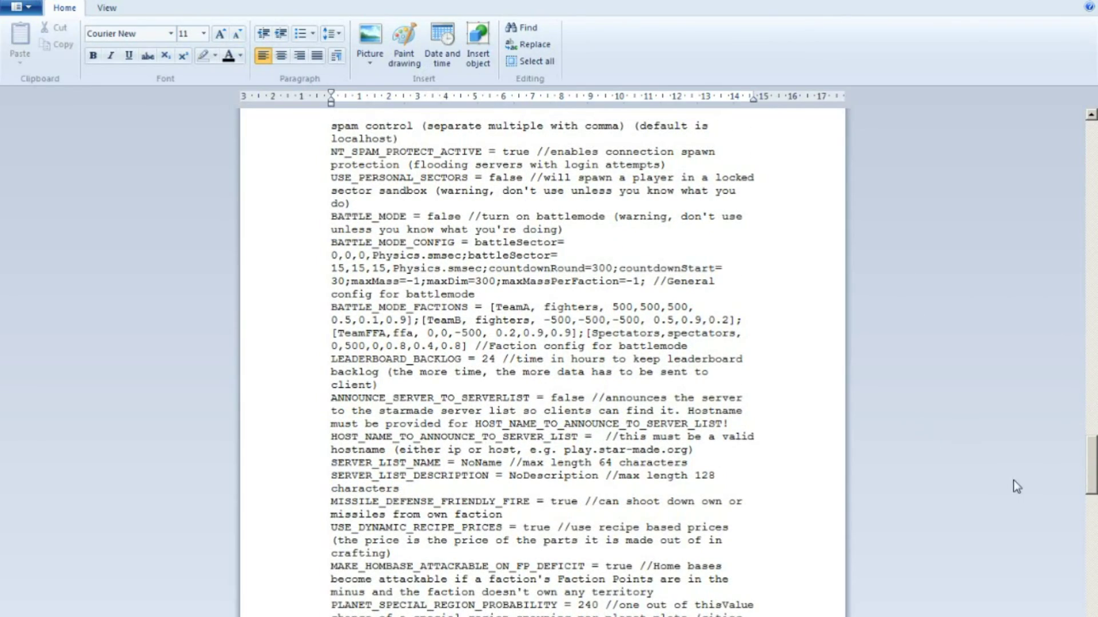
left_click_drag(1091, 466, 1091, 607)
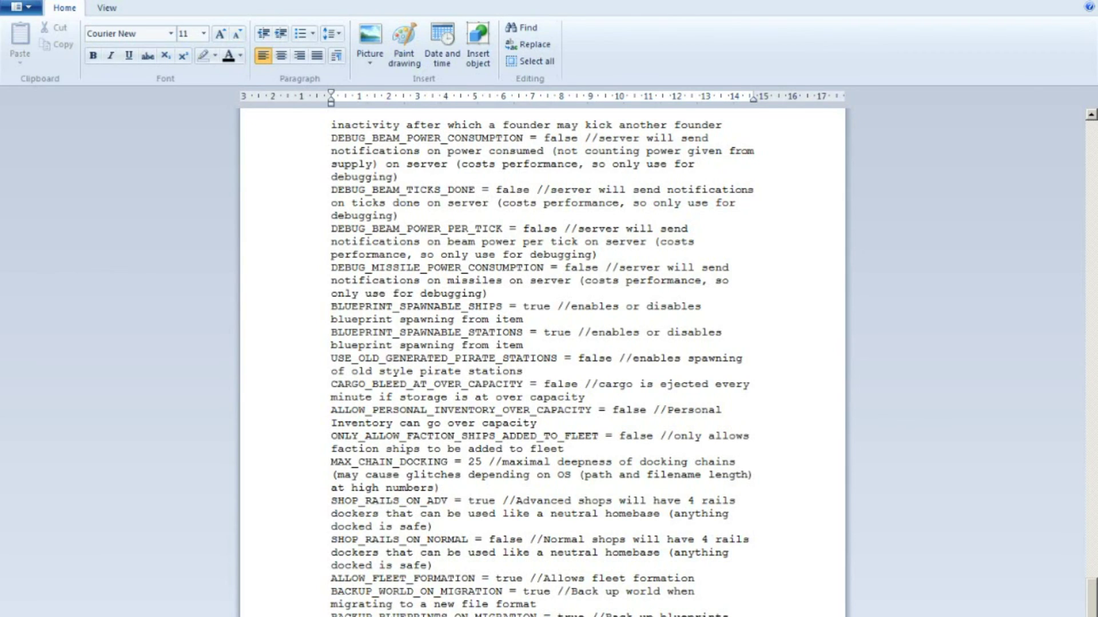
scroll(542, 366, "up", 20)
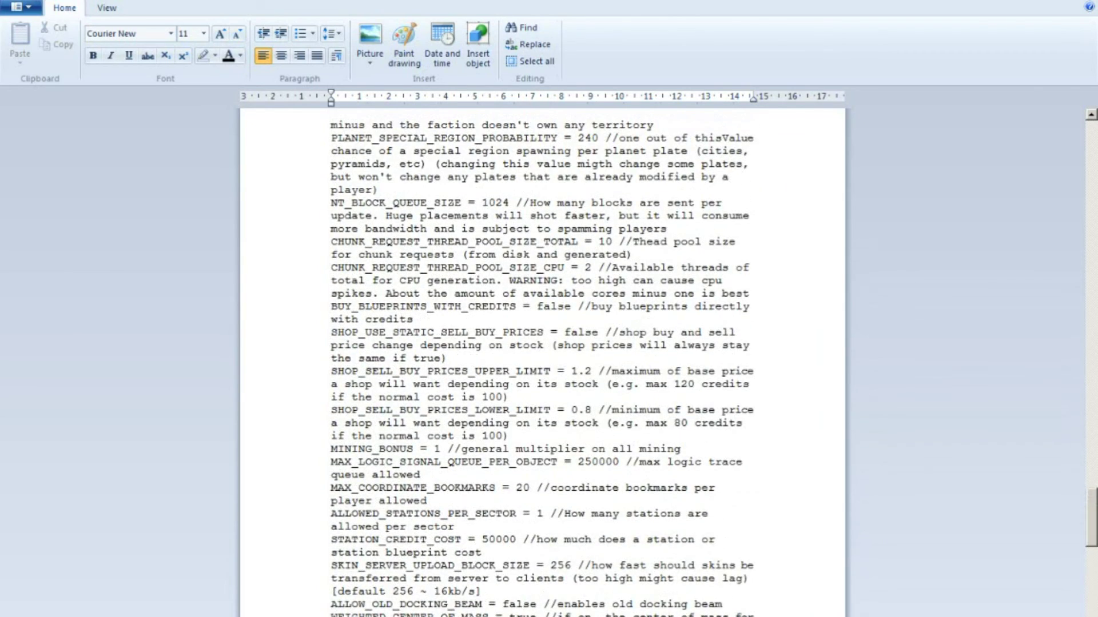